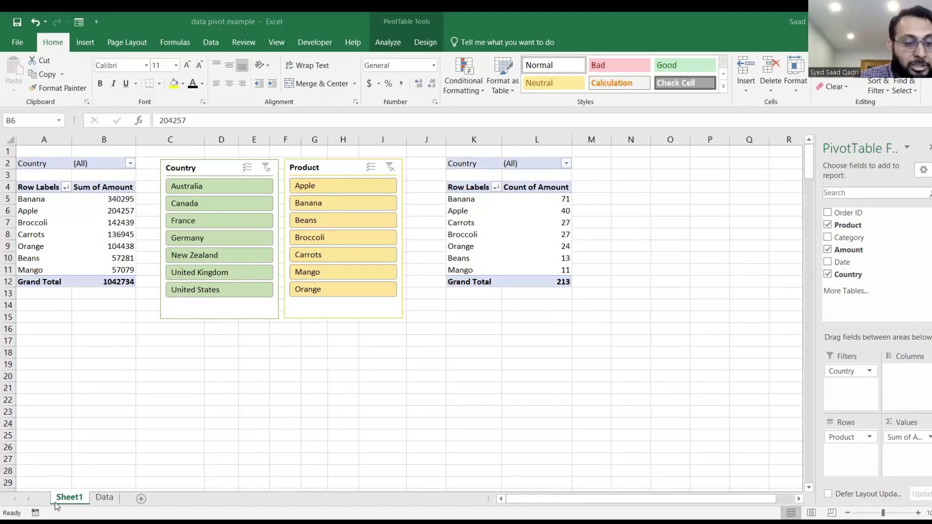
Step: Switch to the Data sheet and bring its last records, ending at row 214, into view
{"action": "left_click", "coordinate": [105, 498]}
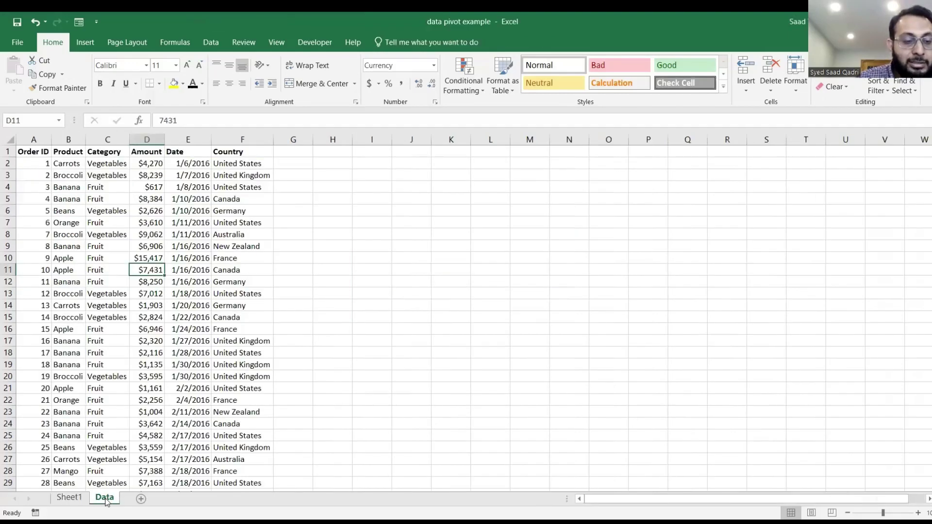
{"action": "scroll", "coordinate": [122, 360], "scroll_direction": "down", "scroll_amount": 10}
{"action": "scroll", "coordinate": [123, 359], "scroll_direction": "down", "scroll_amount": 20}
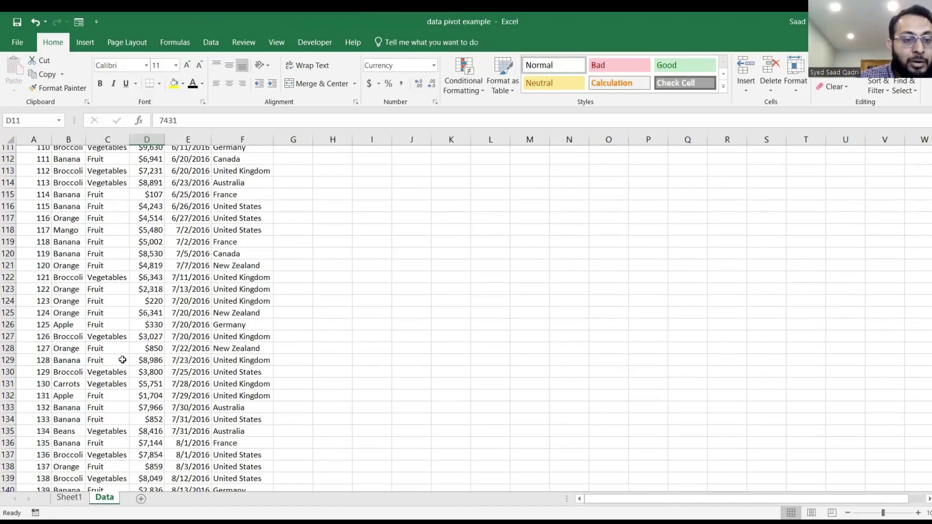
{"action": "scroll", "coordinate": [122, 359], "scroll_direction": "up", "scroll_amount": 13}
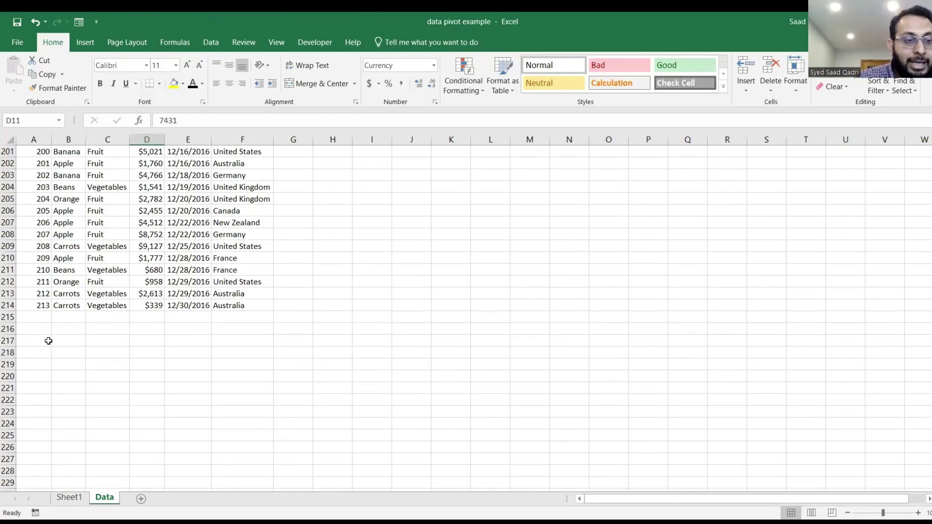
Step: In row 215 enter order ID 214 and product Peach, correcting the 'Peech' typo
{"action": "left_click", "coordinate": [35, 318]}
{"action": "type", "text": "214"}
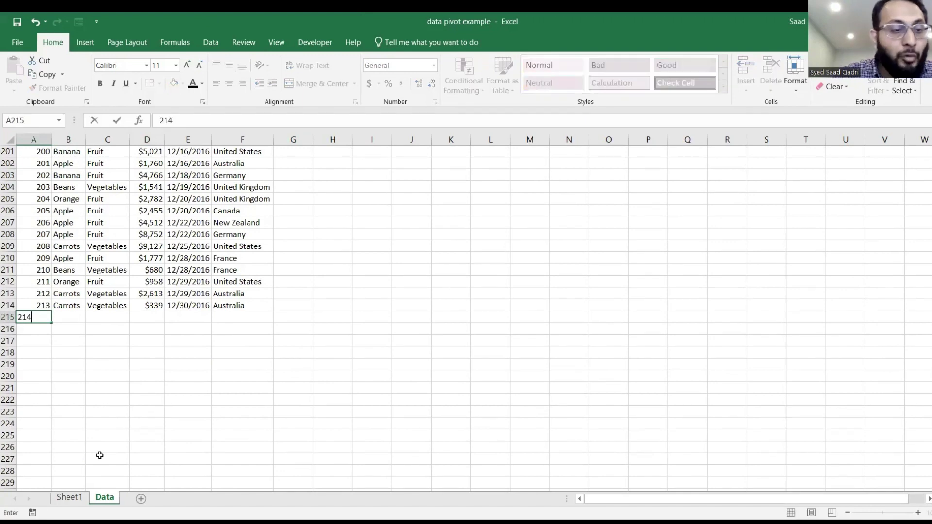
{"action": "key", "text": "Tab"}
{"action": "type", "text": "Peech"}
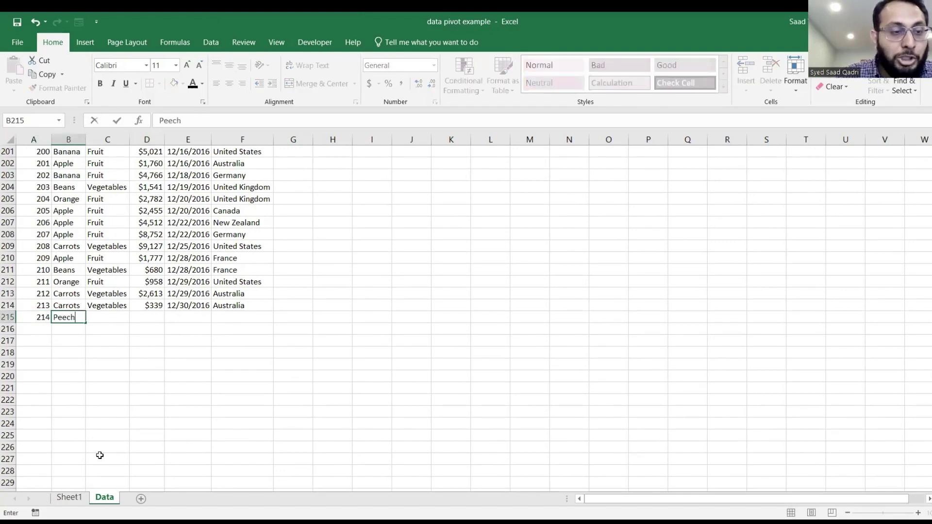
{"action": "key", "text": "Tab"}
{"action": "type", "text": "F"}
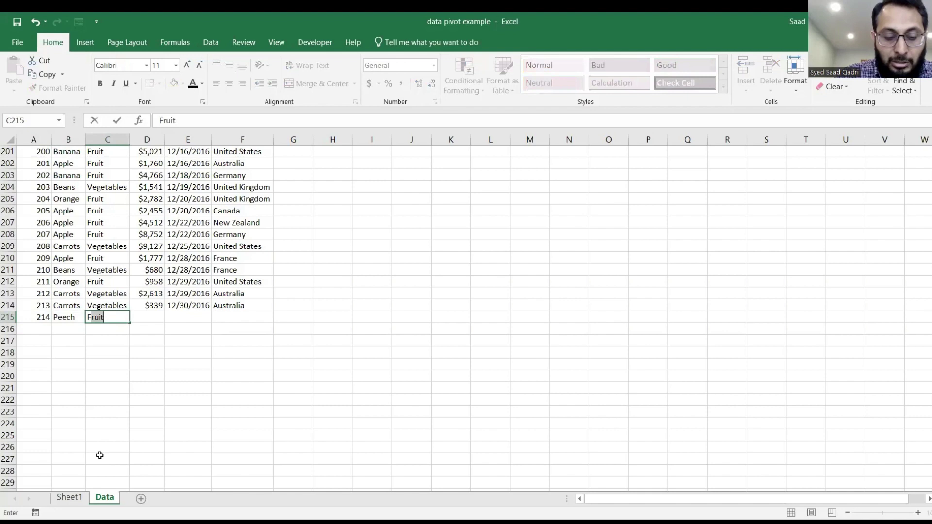
{"action": "key", "text": "BackSpace"}
{"action": "key", "text": "BackSpace"}
{"action": "key", "text": "Escape"}
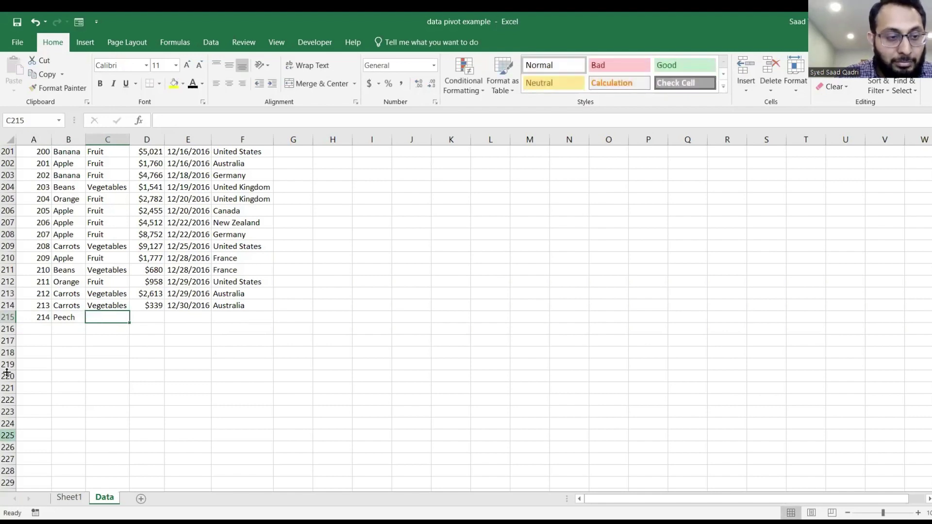
{"action": "left_click", "coordinate": [81, 314]}
{"action": "type", "text": "Peach"}
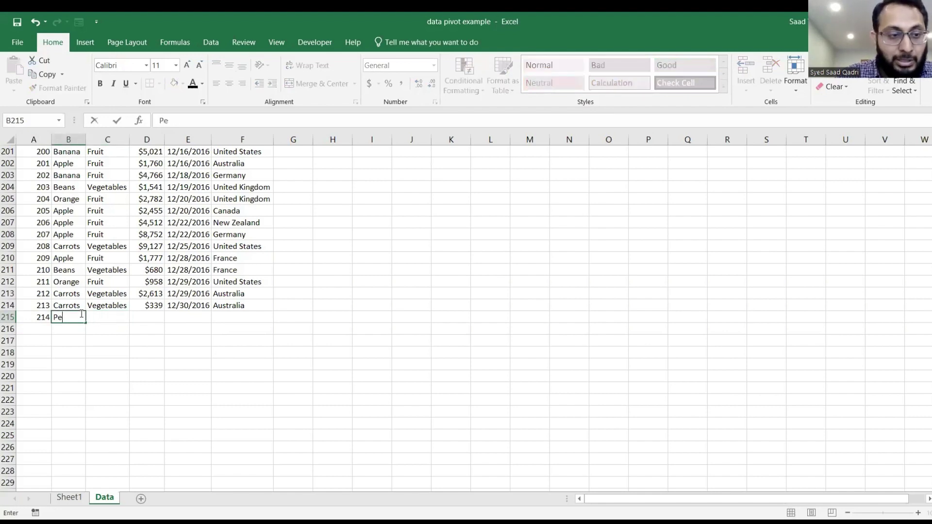
{"action": "key", "text": "Tab"}
Step: Complete the Peach record with Fruit, $4500, 12/16/2016 and Mexico
{"action": "type", "text": "Fruit"}
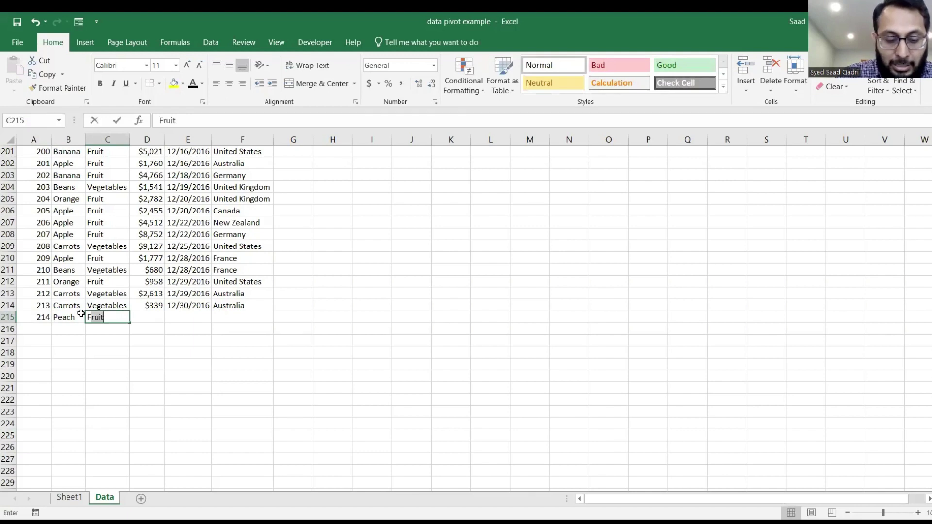
{"action": "key", "text": "Tab"}
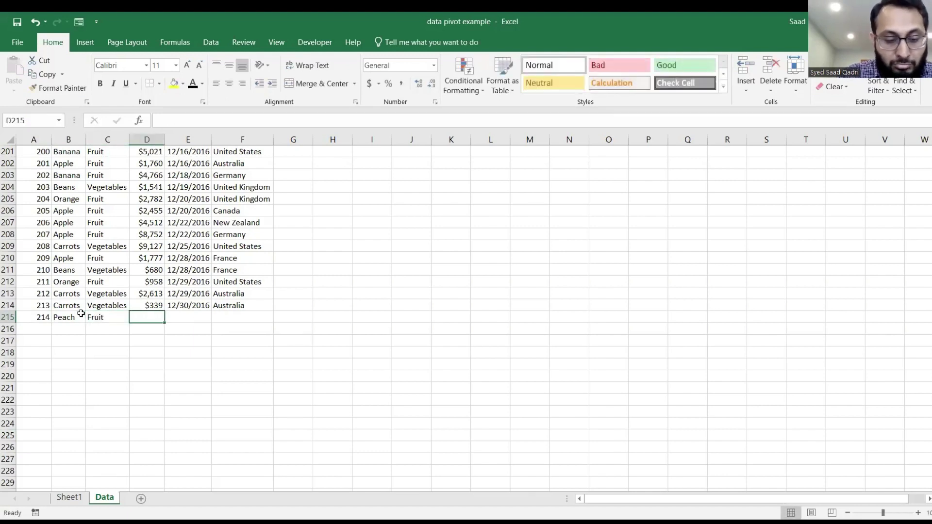
{"action": "type", "text": "$4500"}
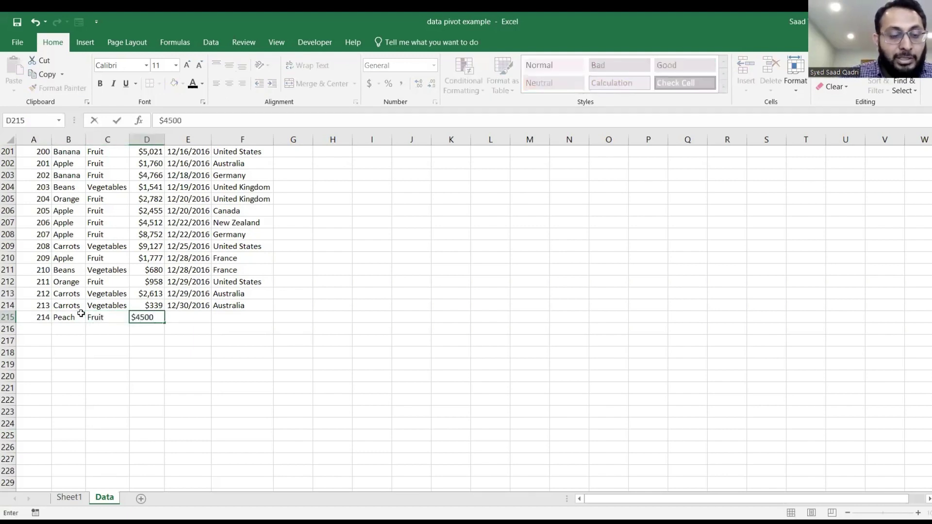
{"action": "key", "text": "Tab"}
{"action": "type", "text": "12/16/"}
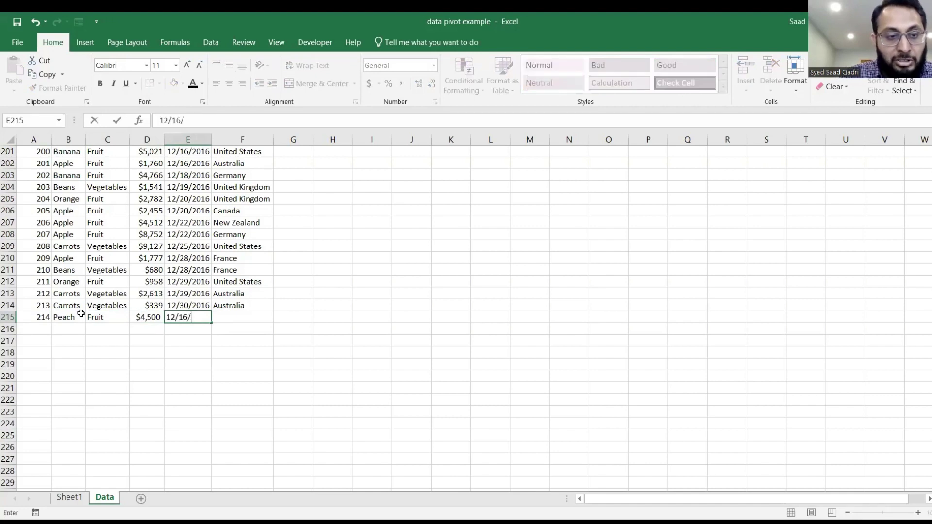
{"action": "type", "text": "2016"}
{"action": "key", "text": "Tab"}
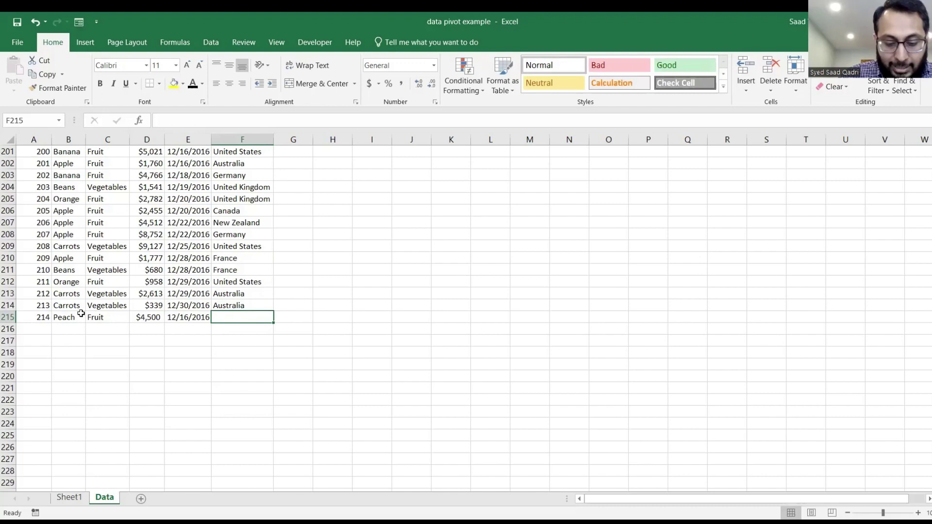
{"action": "type", "text": "Mexico"}
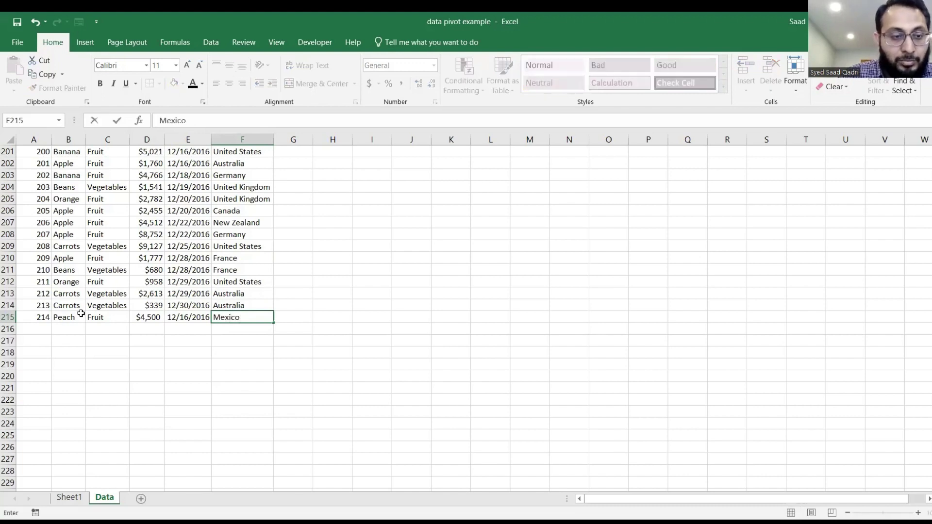
{"action": "key", "text": "Return"}
Step: In row 216 enter order ID 215, product Kiwi and category Fruit
{"action": "key", "text": "Left"}
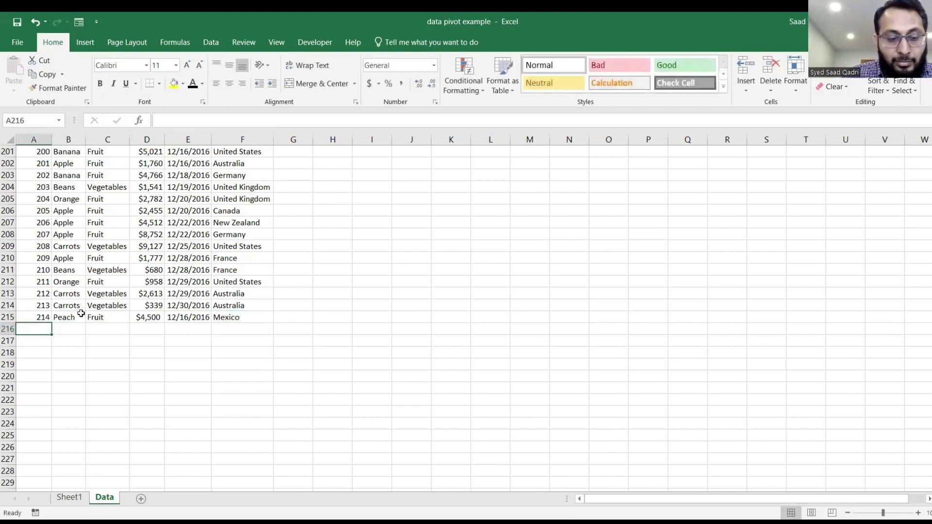
{"action": "type", "text": "215"}
{"action": "key", "text": "Tab"}
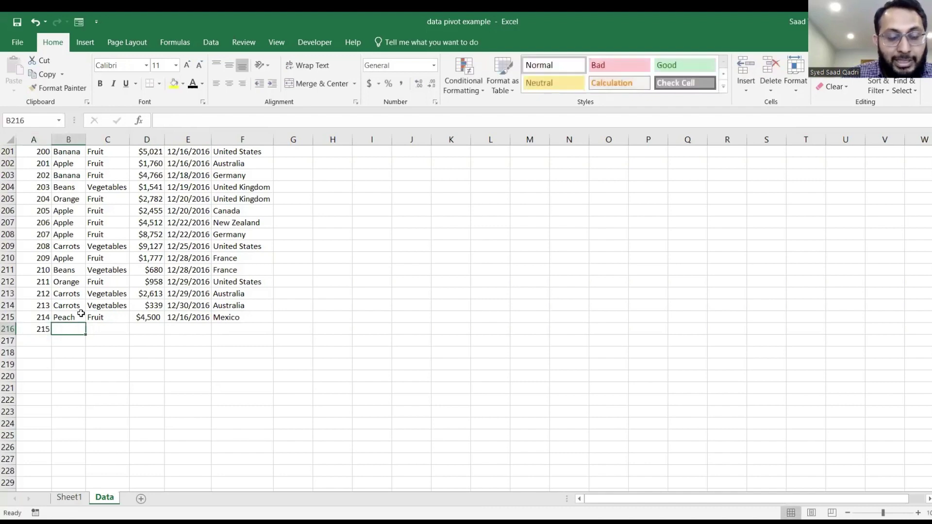
{"action": "type", "text": "Kiwi"}
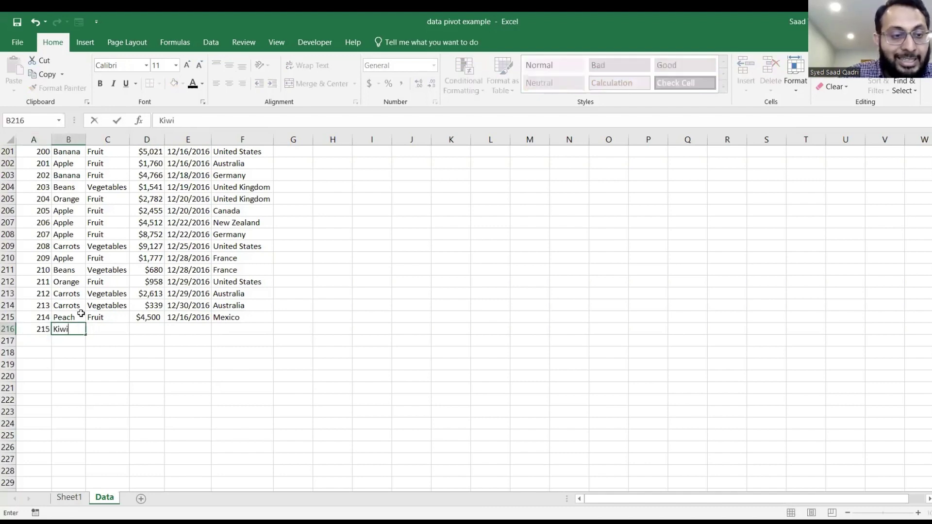
{"action": "key", "text": "Tab"}
{"action": "type", "text": "Fruit"}
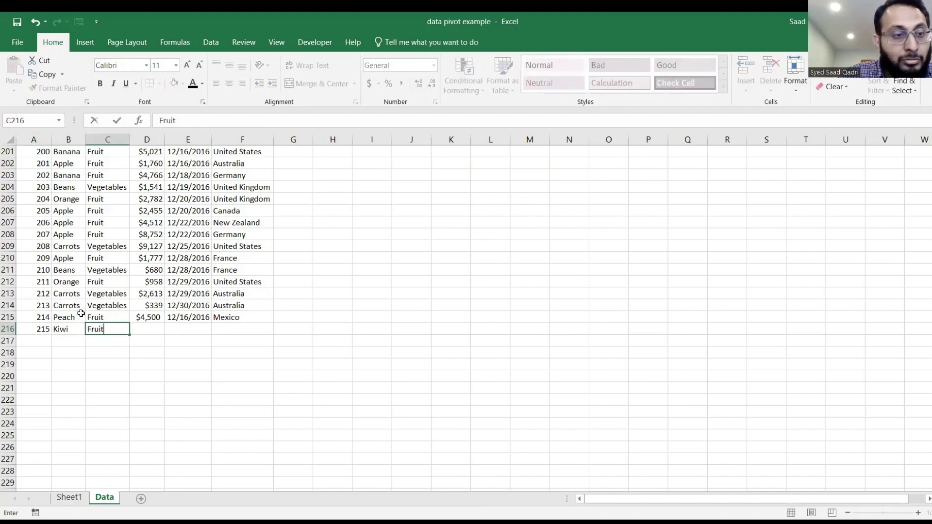
{"action": "key", "text": "Tab"}
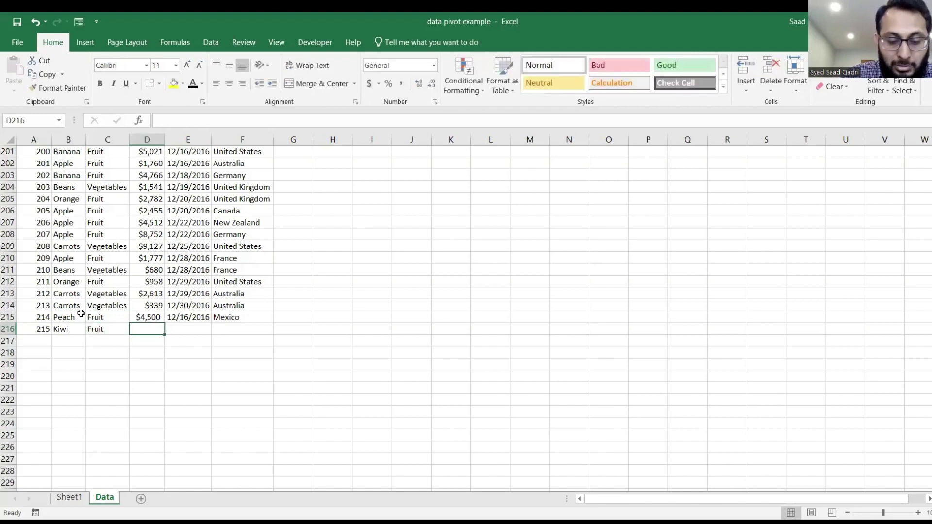
Step: Complete the Kiwi record with $56000, 12/30/2016 and New Zealand
{"action": "type", "text": "$450"}
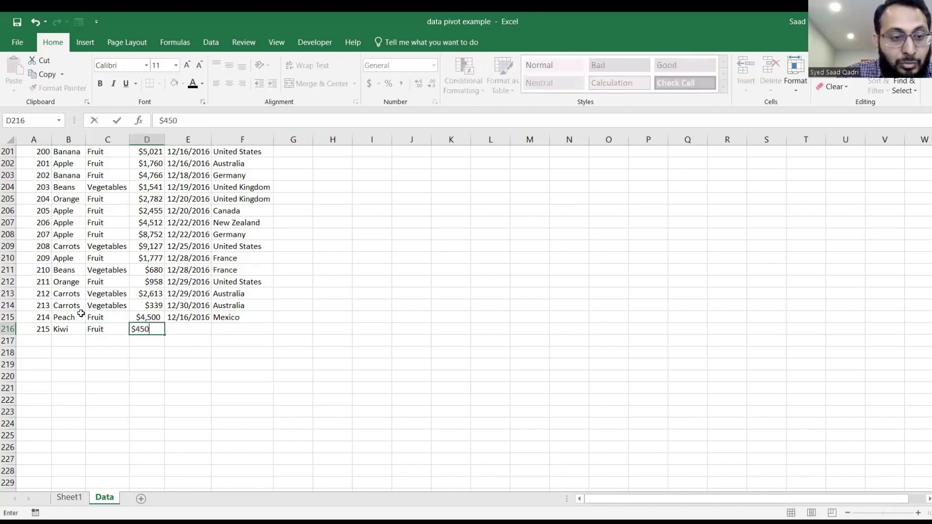
{"action": "key", "text": "BackSpace"}
{"action": "key", "text": "BackSpace"}
{"action": "key", "text": "BackSpace"}
{"action": "type", "text": "56"}
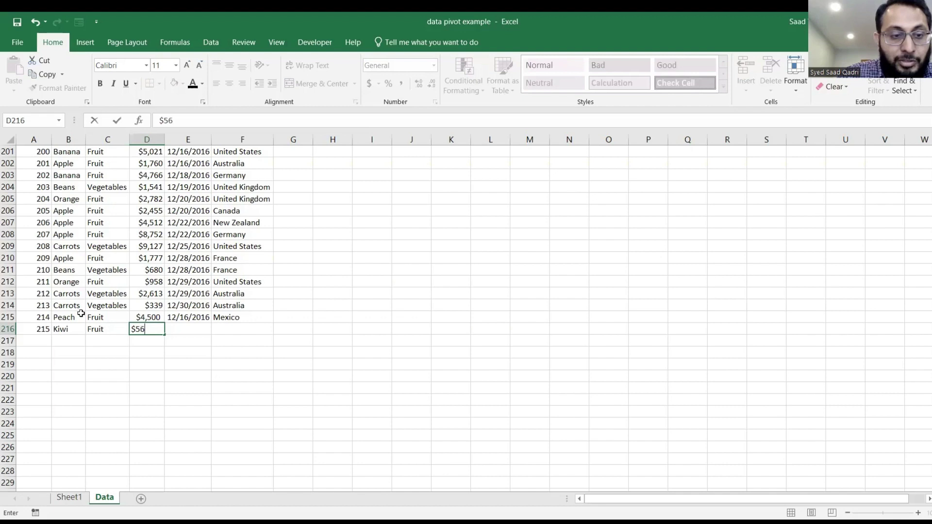
{"action": "type", "text": "000"}
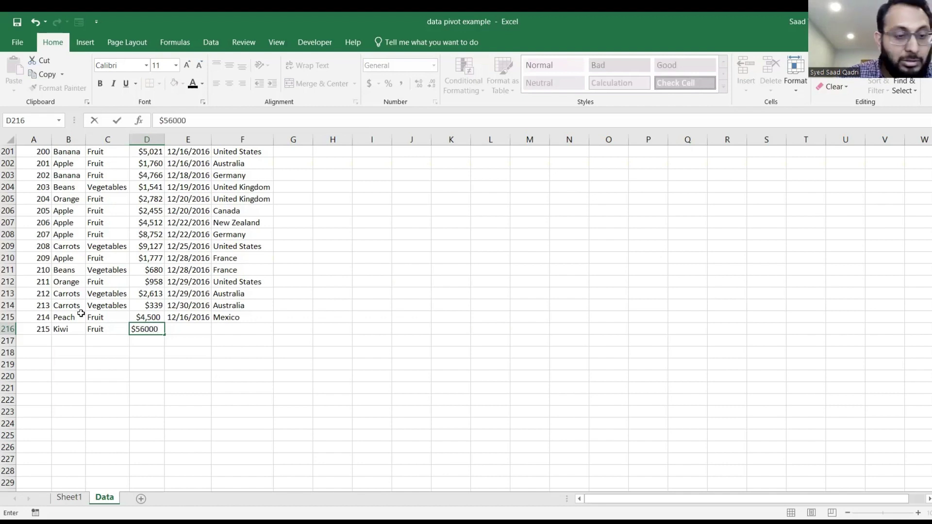
{"action": "key", "text": "Tab"}
{"action": "type", "text": "12/3"}
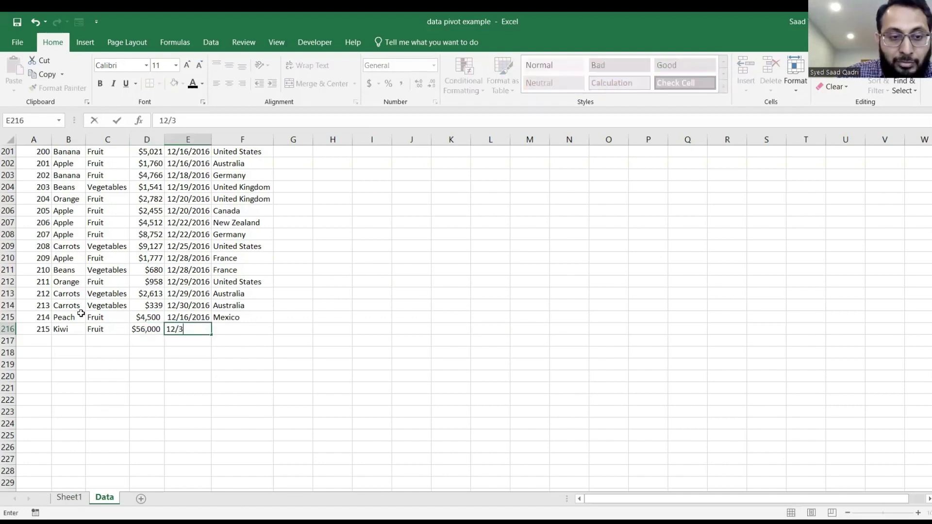
{"action": "type", "text": "0/2016"}
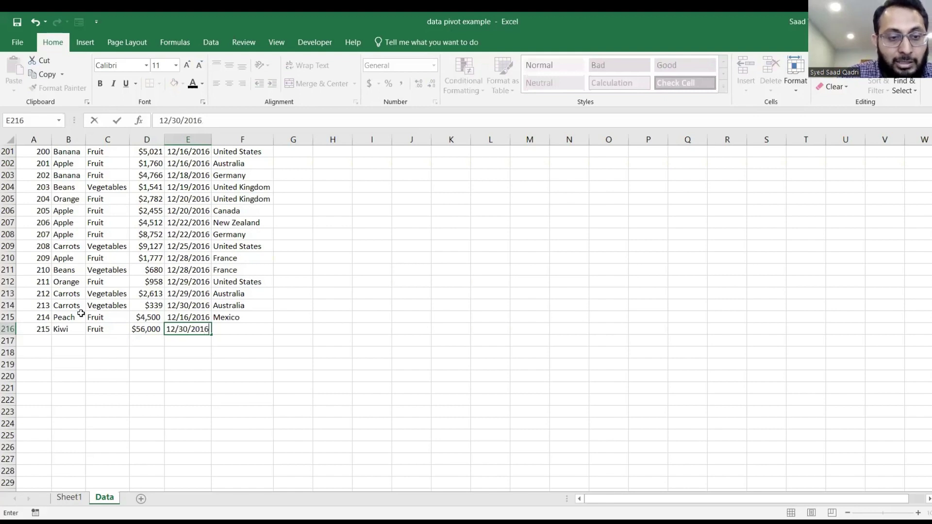
{"action": "key", "text": "Tab"}
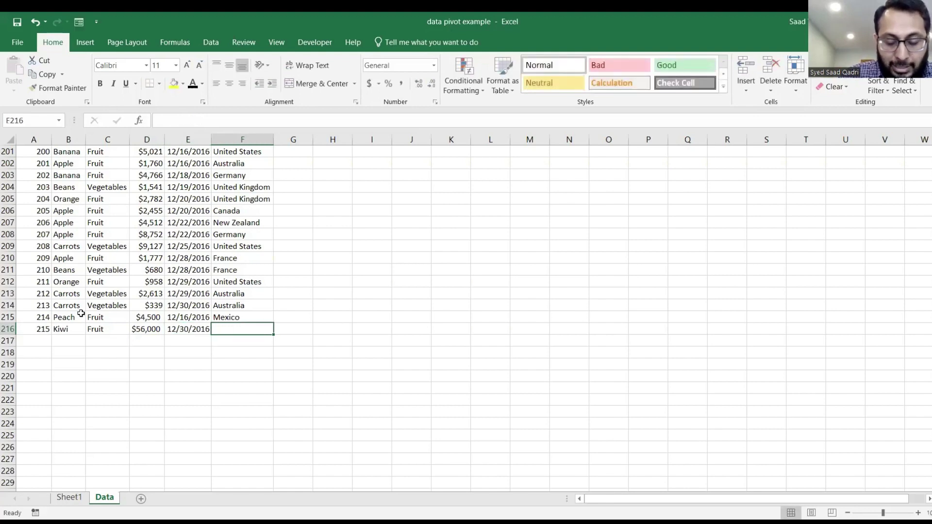
{"action": "type", "text": "New Zealand"}
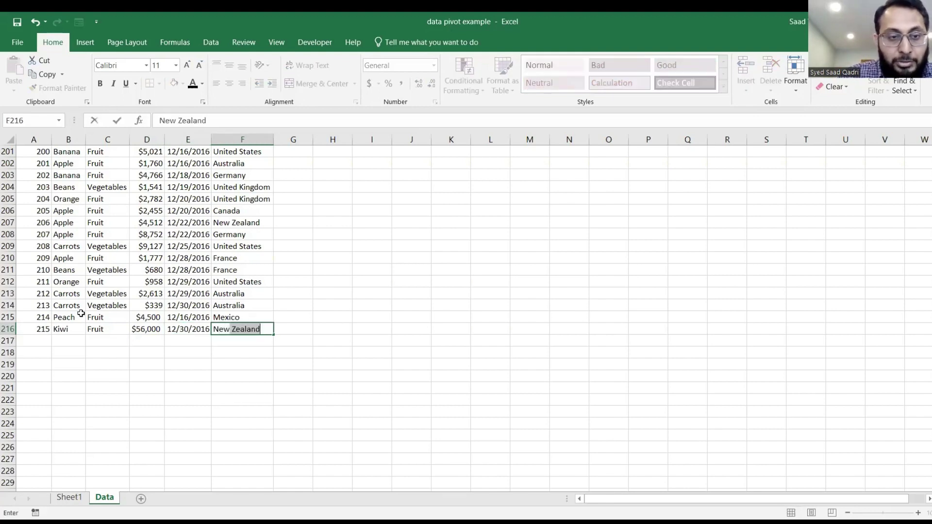
{"action": "key", "text": "Return"}
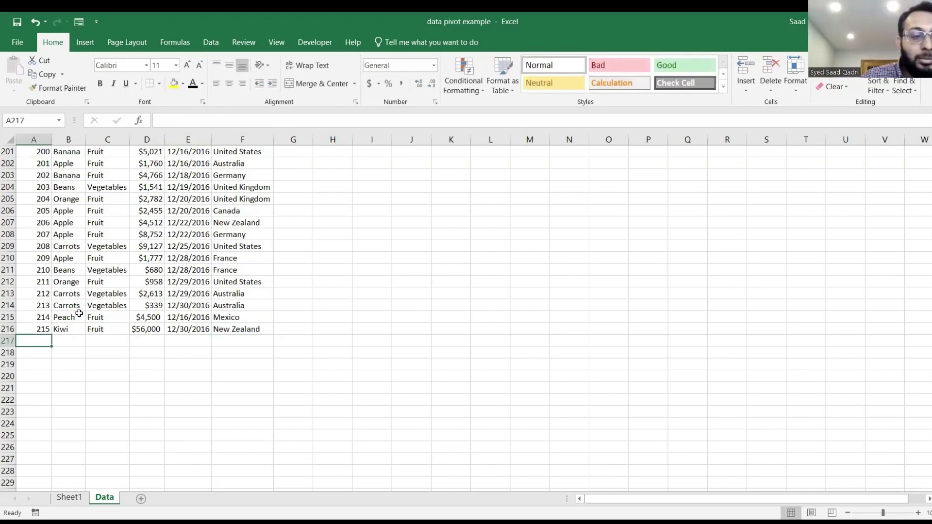
Step: Select the order ID cell of the Peach record
{"action": "left_click", "coordinate": [44, 318]}
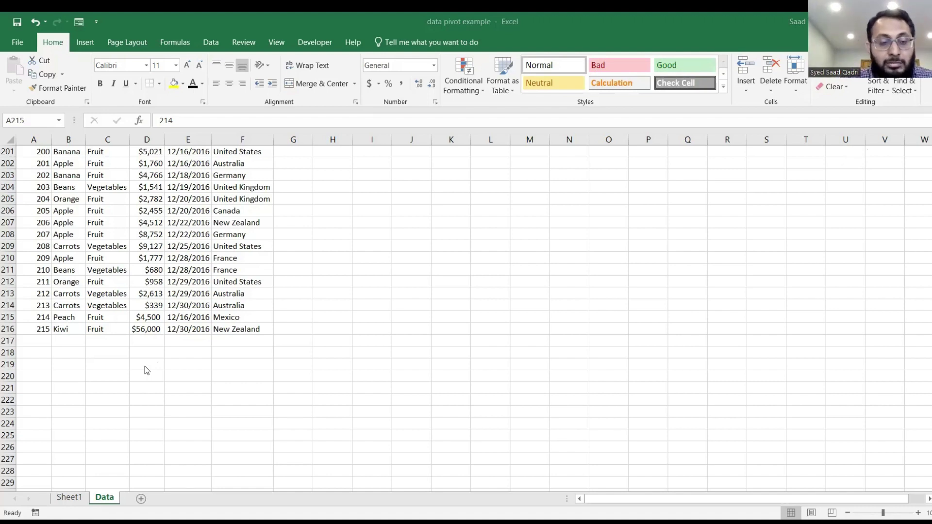
Step: Zoom in on the sheet and widen column D so Kiwi's $56,000 displays fully
{"action": "scroll", "coordinate": [144, 367], "scroll_direction": "up", "scroll_amount": 3}
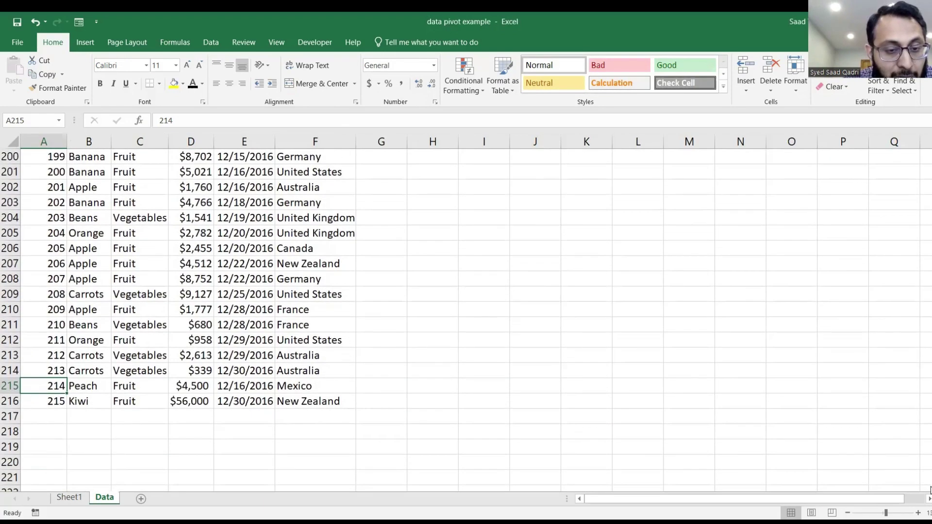
{"action": "left_click", "coordinate": [918, 513]}
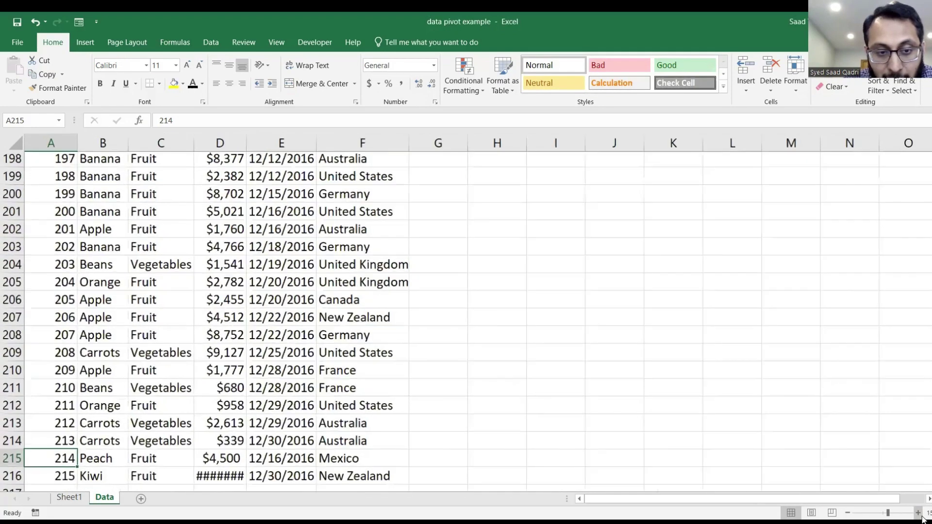
{"action": "left_click", "coordinate": [918, 513]}
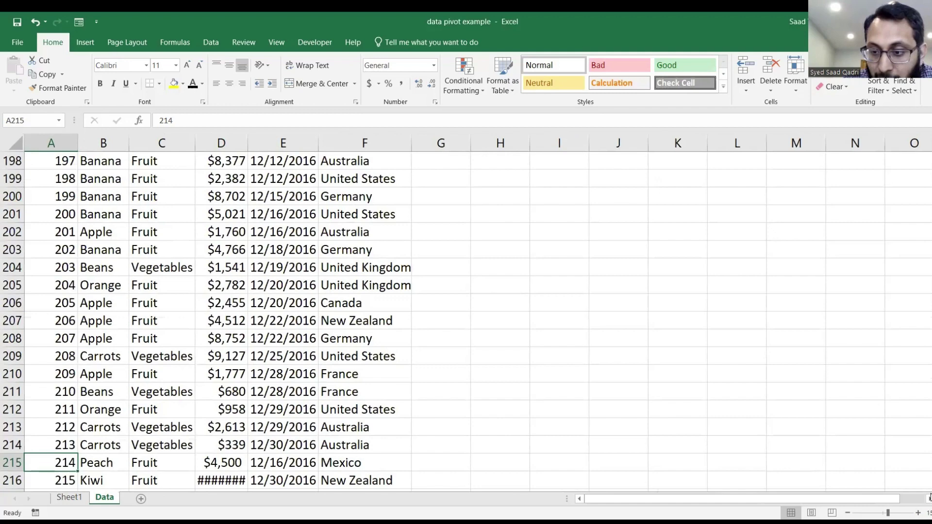
{"action": "scroll", "coordinate": [582, 316], "scroll_direction": "down", "scroll_amount": 1}
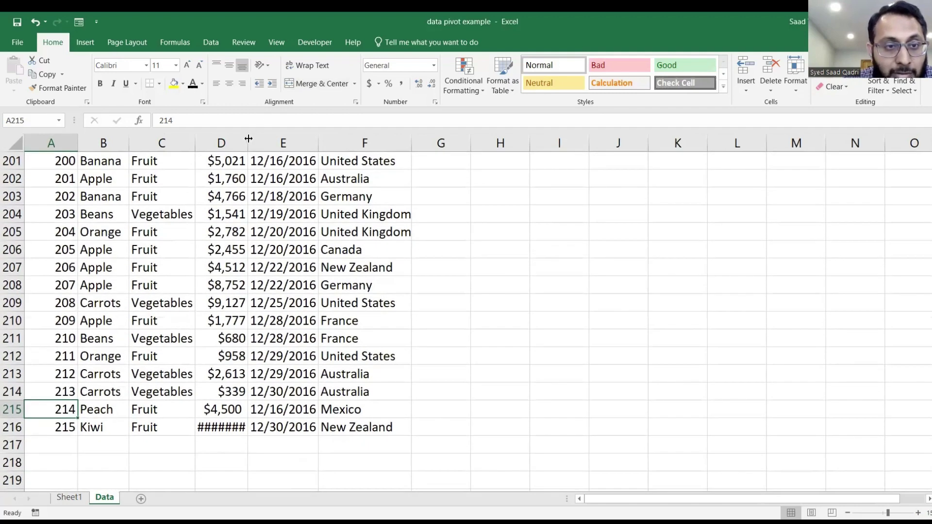
{"action": "left_click_drag", "start_coordinate": [276, 135], "coordinate": [276, 135]}
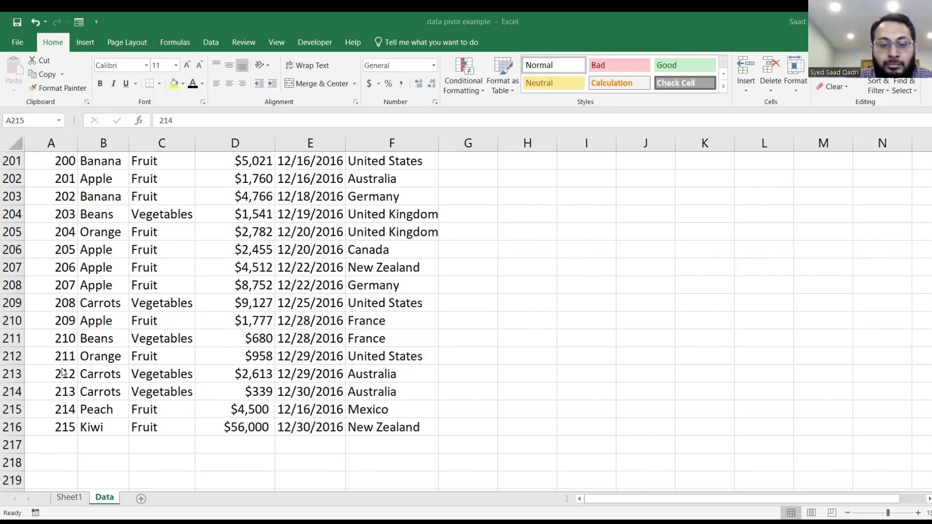
Step: Switch to Sheet1 and refresh the Sum of Amount pivot table
{"action": "left_click", "coordinate": [69, 498]}
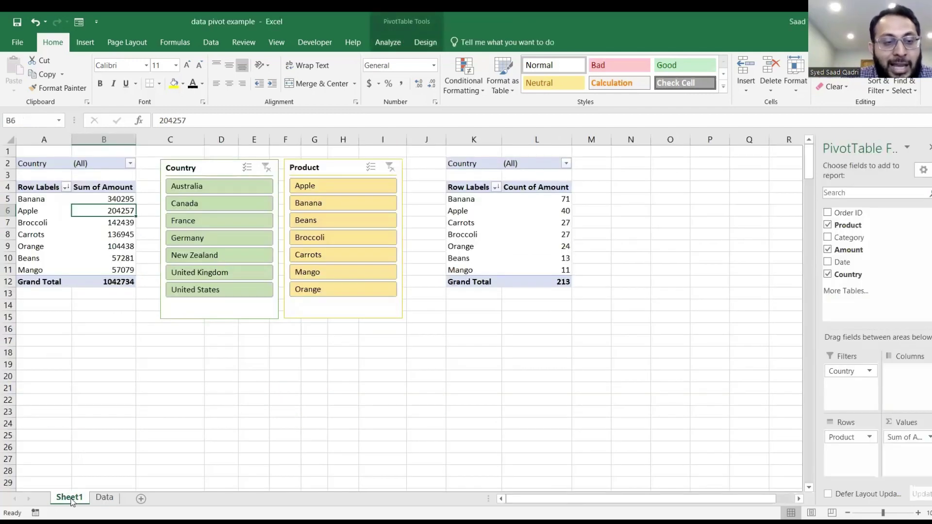
{"action": "right_click", "coordinate": [99, 211]}
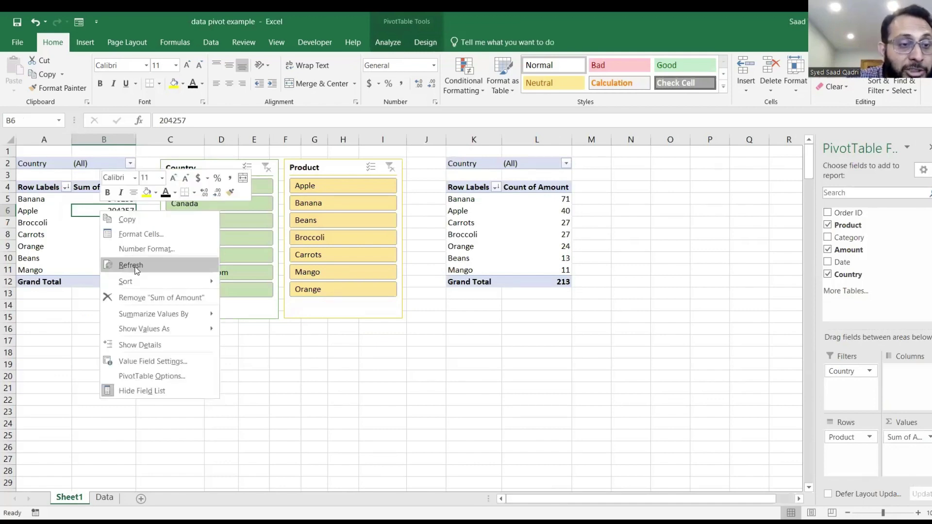
{"action": "left_click", "coordinate": [131, 265]}
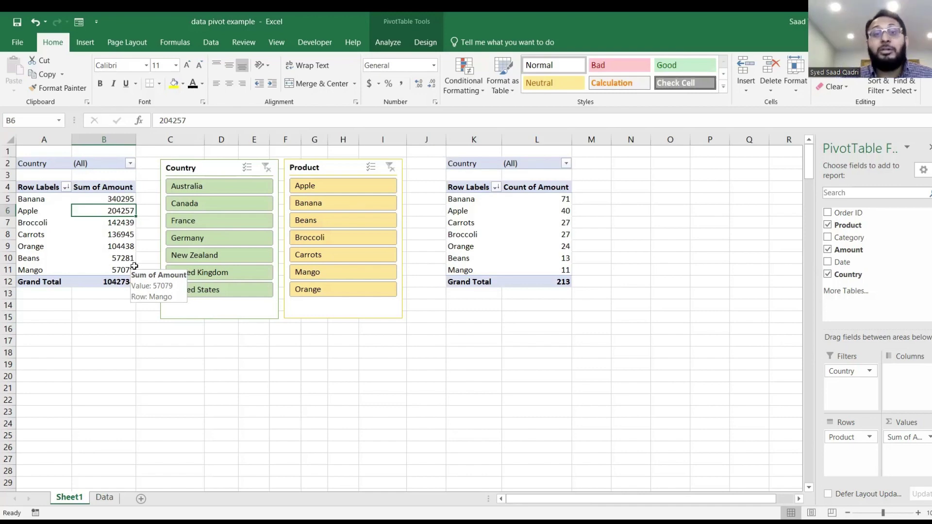
Step: Display the PivotTable Analyze ribbon commands
{"action": "left_click", "coordinate": [382, 41]}
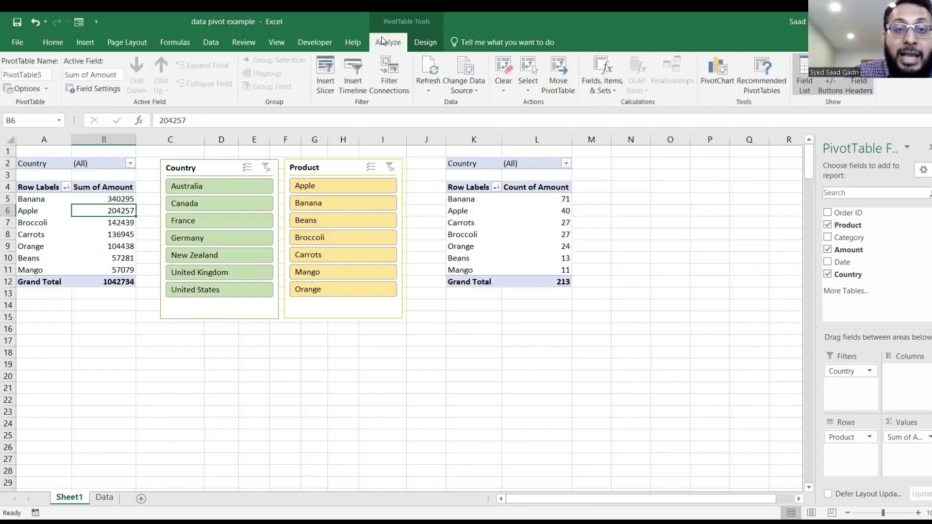
{"action": "left_click", "coordinate": [465, 66]}
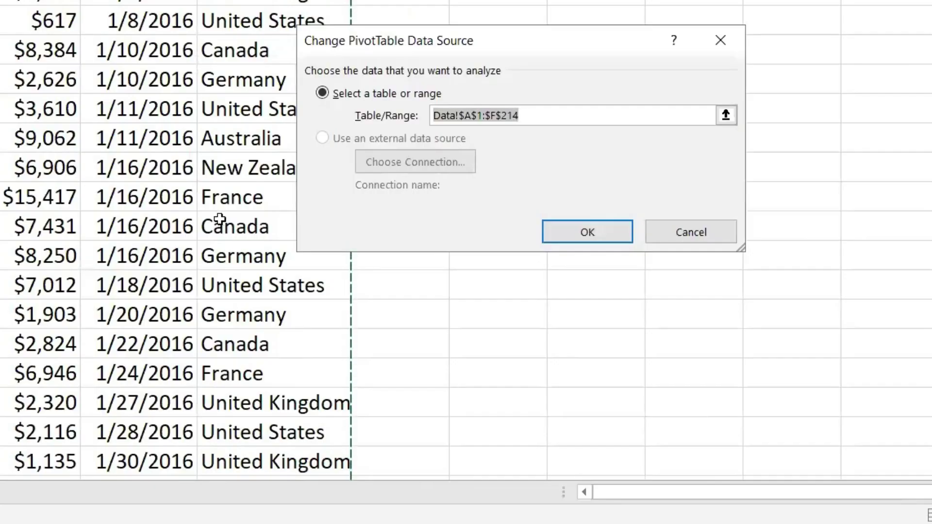
{"action": "scroll", "coordinate": [358, 332], "scroll_direction": "down", "scroll_amount": 14}
{"action": "scroll", "coordinate": [220, 219], "scroll_direction": "down", "scroll_amount": 20}
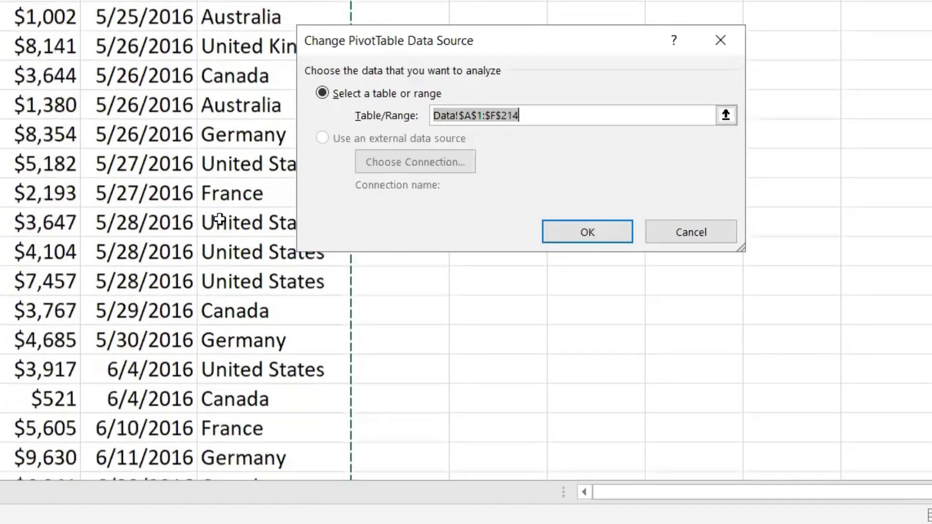
{"action": "scroll", "coordinate": [219, 218], "scroll_direction": "down", "scroll_amount": 20}
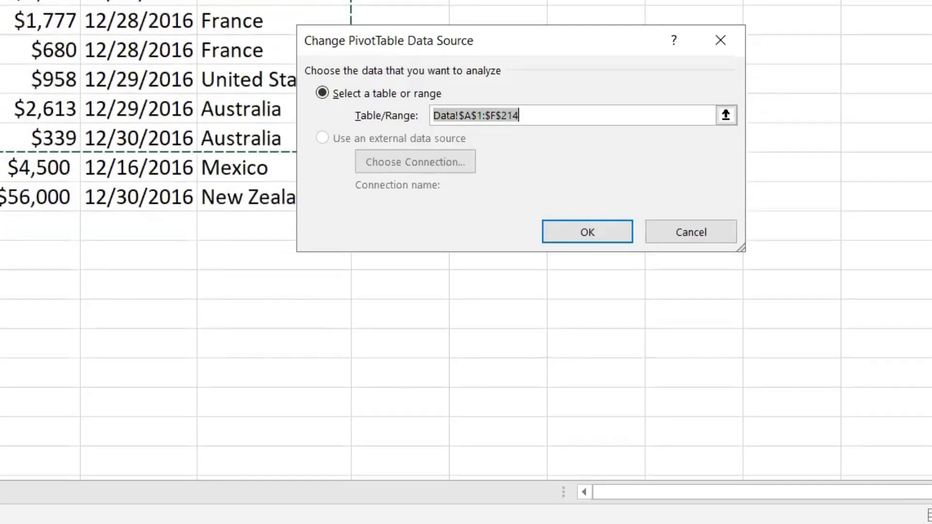
{"action": "left_click", "coordinate": [530, 118]}
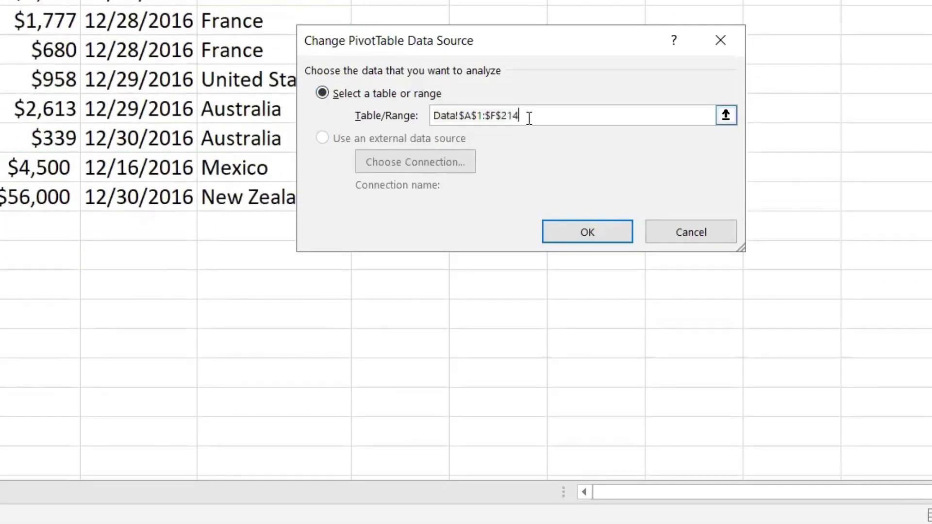
{"action": "key", "text": "BackSpace"}
{"action": "type", "text": "6"}
{"action": "left_click", "coordinate": [578, 237]}
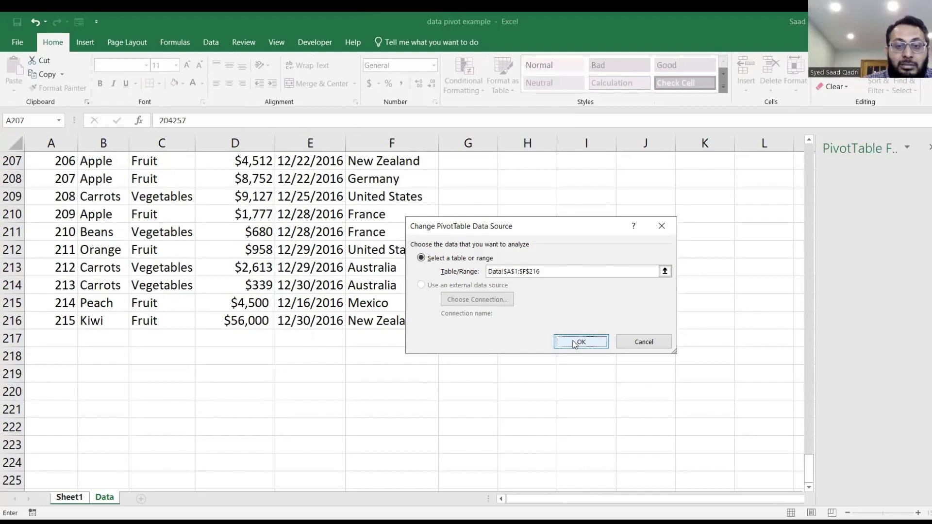
{"action": "left_click", "coordinate": [485, 306]}
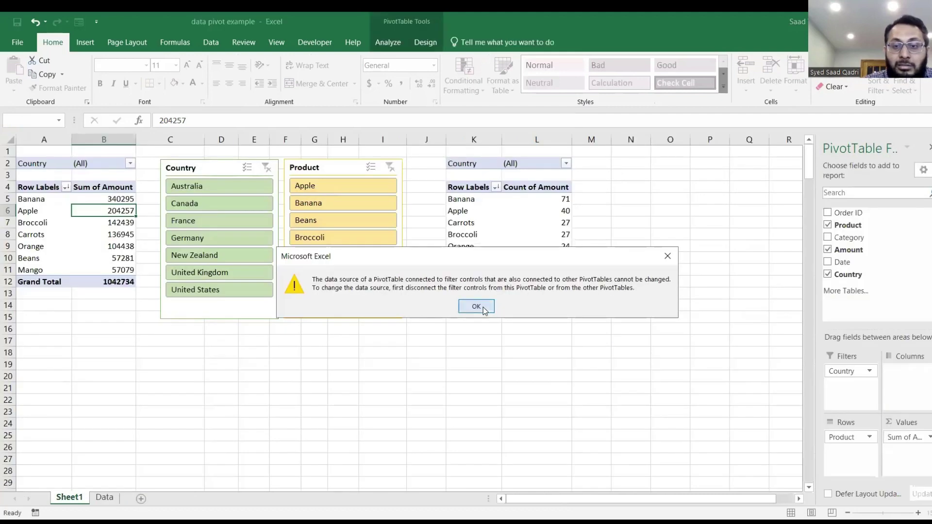
Step: Select the Count of Amount pivot table area and delete it
{"action": "left_click", "coordinate": [488, 229]}
{"action": "left_click", "coordinate": [517, 174]}
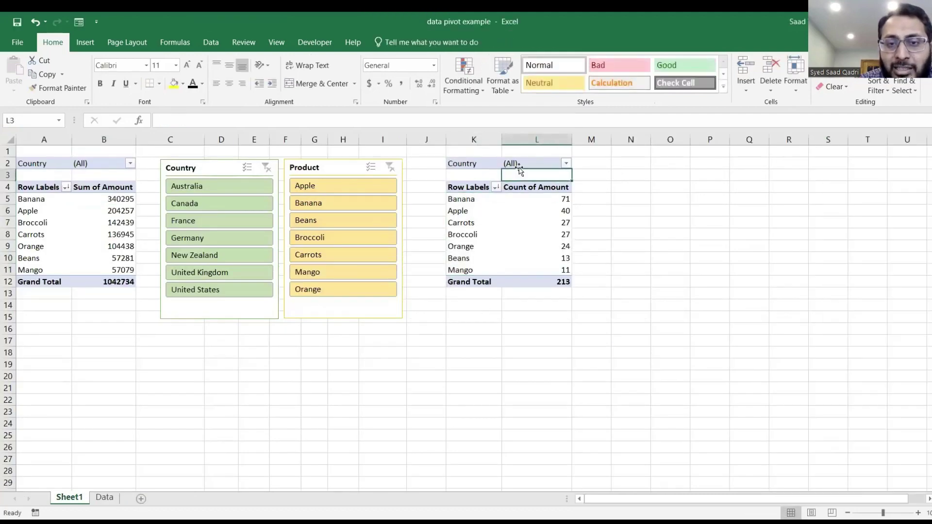
{"action": "left_click_drag", "start_coordinate": [426, 163], "coordinate": [597, 338]}
{"action": "key", "text": "Delete"}
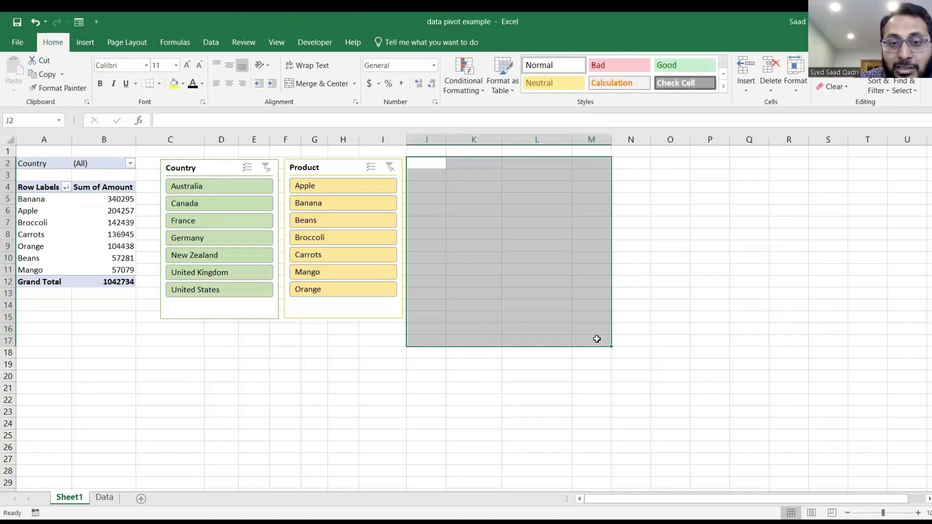
Step: Delete the Product and Country slicers
{"action": "left_click", "coordinate": [347, 168]}
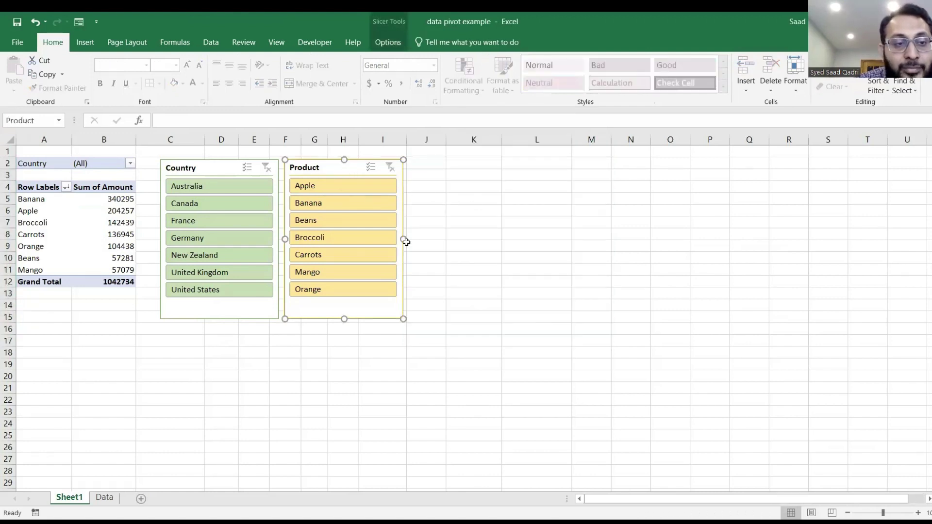
{"action": "key", "text": "Delete"}
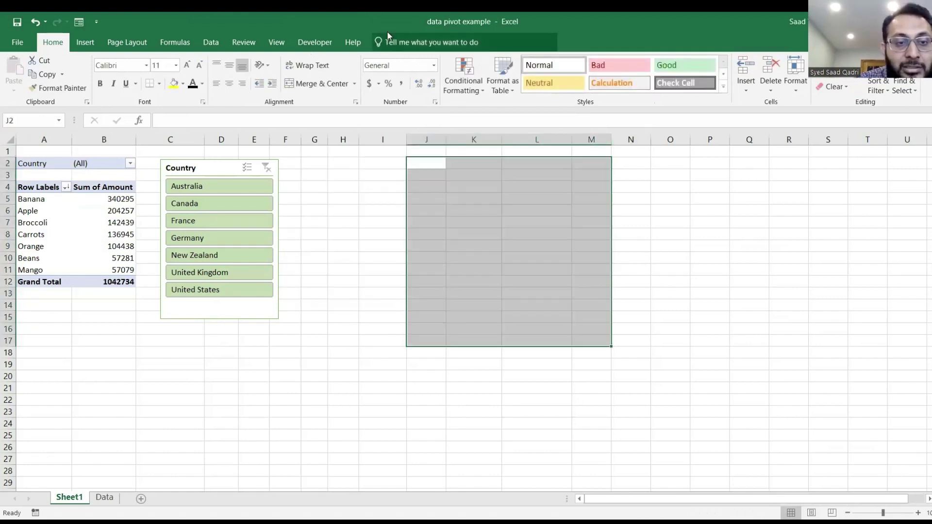
{"action": "left_click", "coordinate": [213, 171]}
{"action": "key", "text": "Delete"}
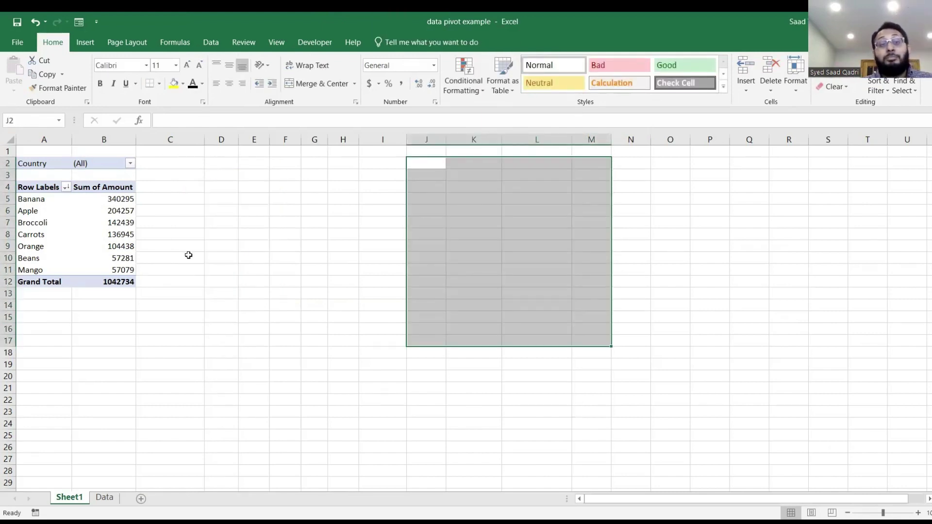
Step: Change the Sum of Amount pivot's source range end from $F$214 to $F$216
{"action": "left_click", "coordinate": [126, 272]}
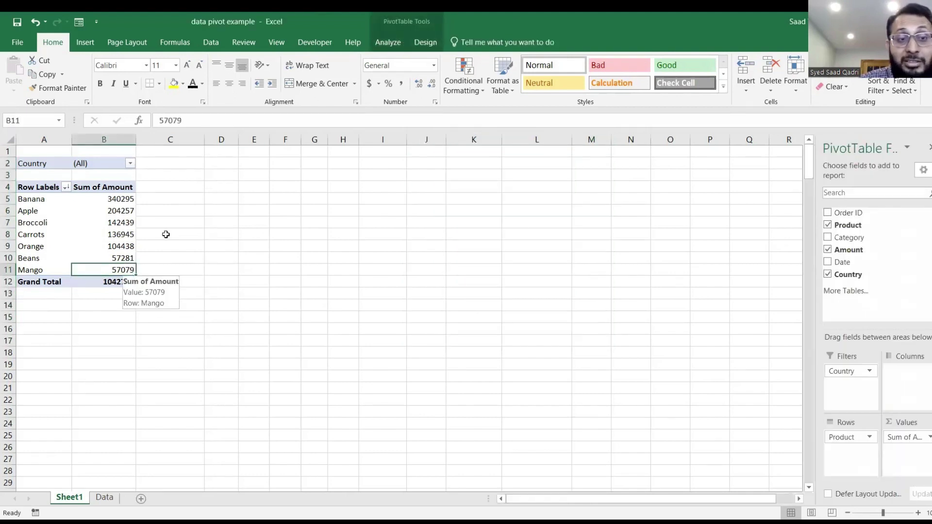
{"action": "left_click", "coordinate": [388, 40]}
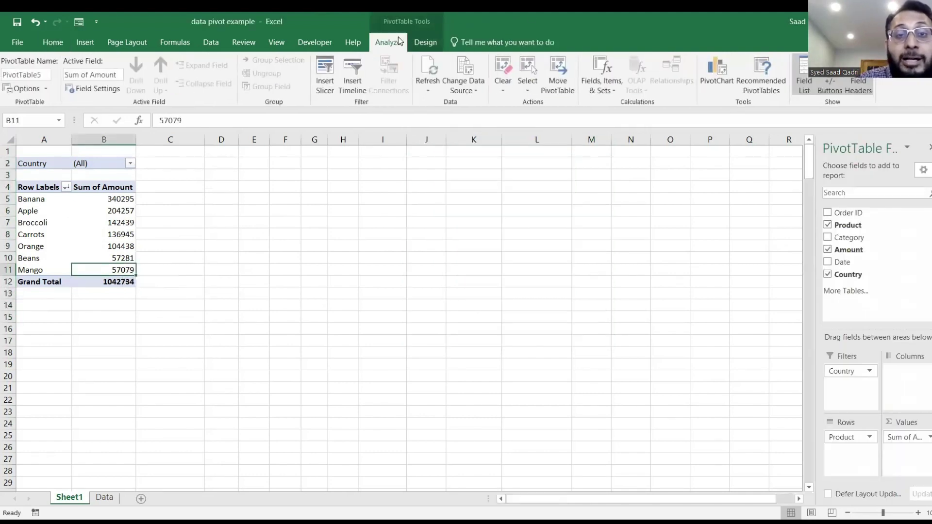
{"action": "left_click", "coordinate": [442, 66]}
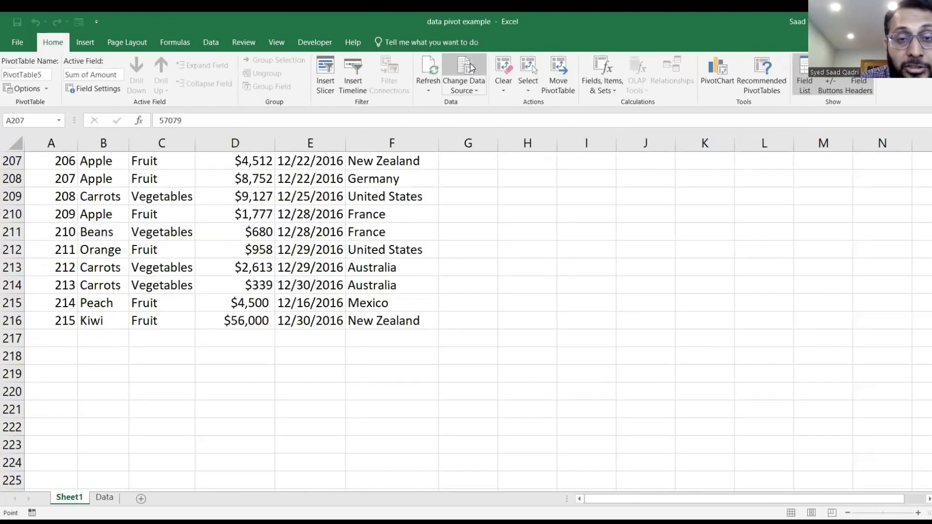
{"action": "left_click", "coordinate": [557, 267]}
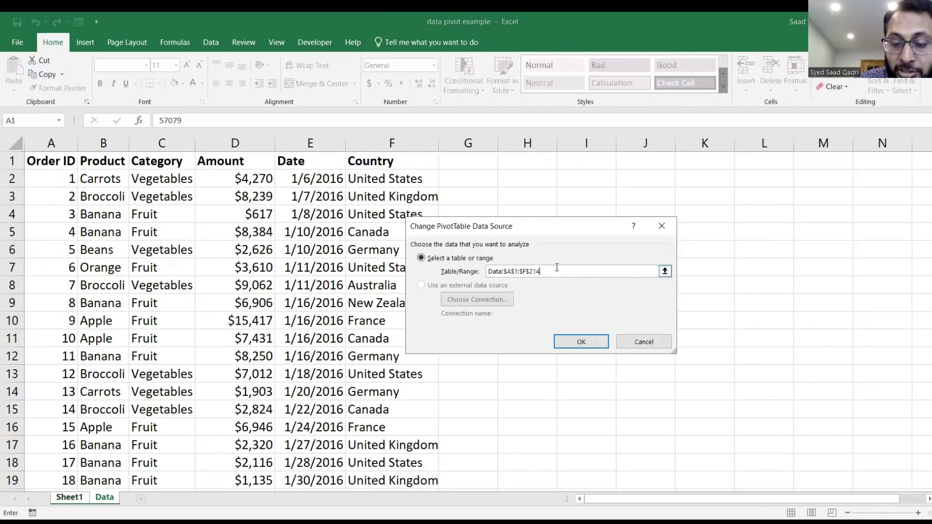
{"action": "key", "text": "BackSpace"}
{"action": "type", "text": "6"}
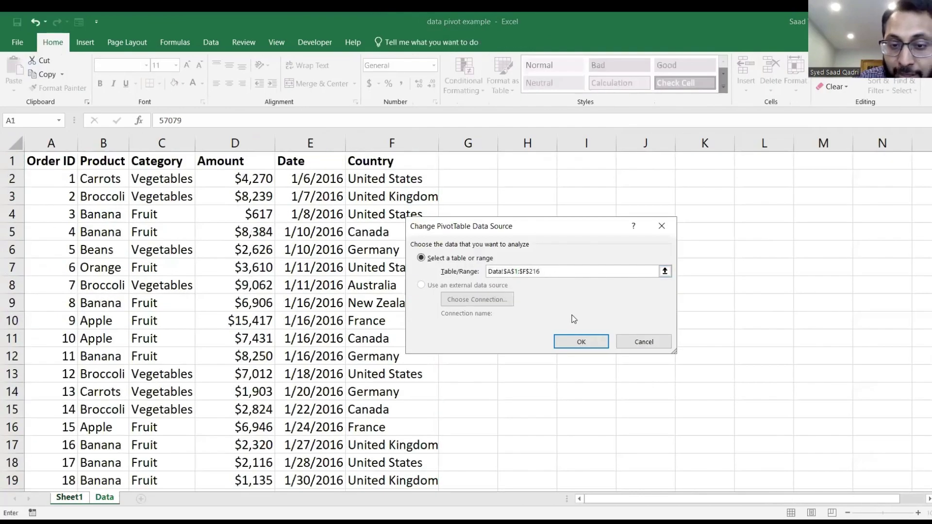
{"action": "left_click", "coordinate": [572, 341]}
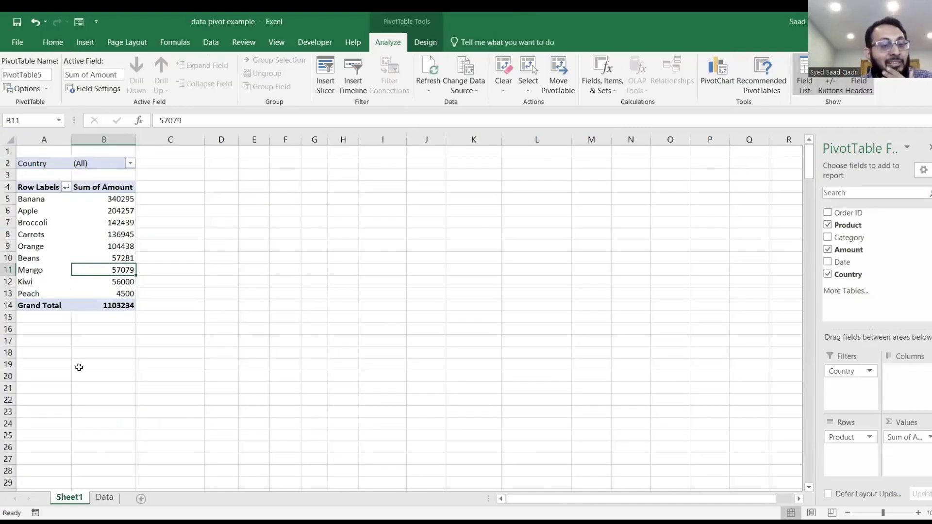